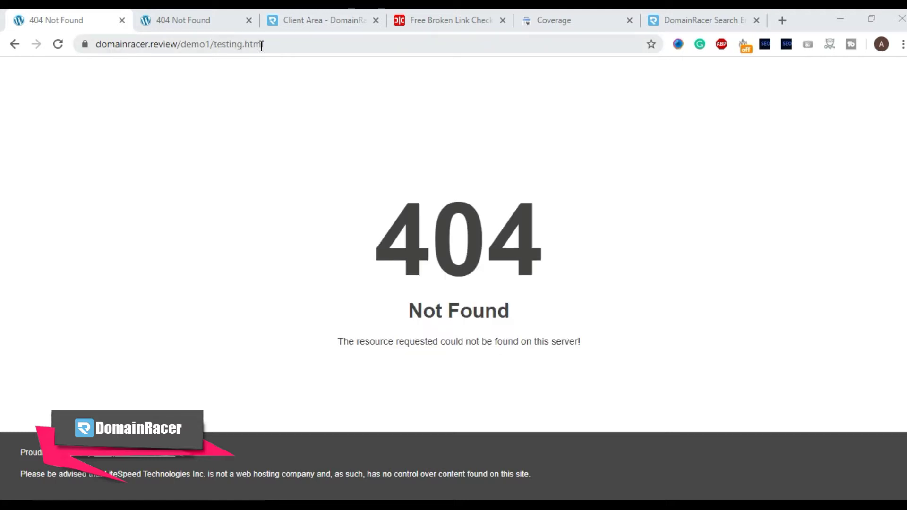
- Reload testing.html and check the post.html tab, confirming both still return 404 Not Found
right_click(300, 123)
click(352, 165)
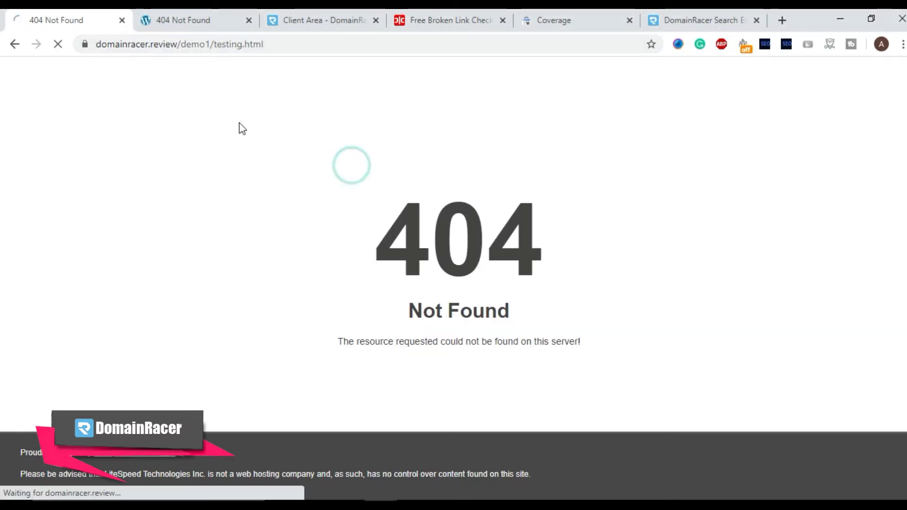
click(199, 19)
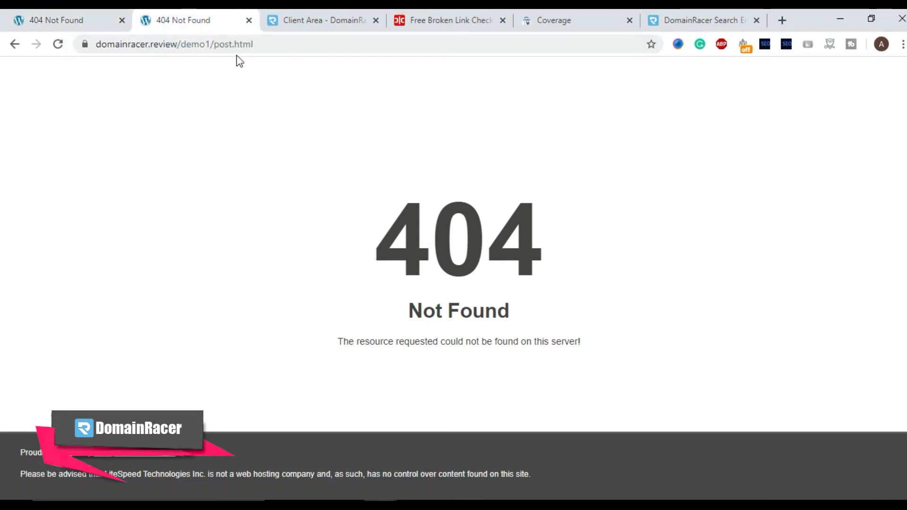
click(328, 125)
click(72, 19)
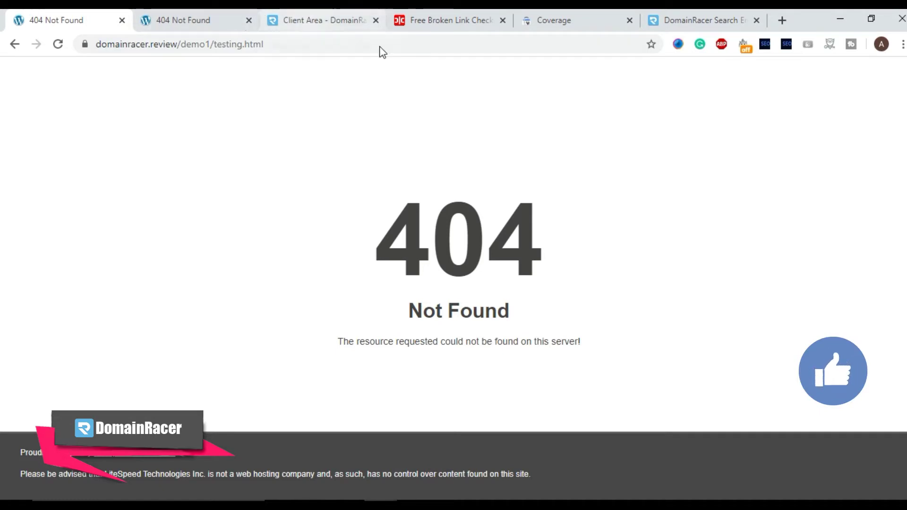
- Log into cPanel from the hosting client area and open File Manager
click(312, 20)
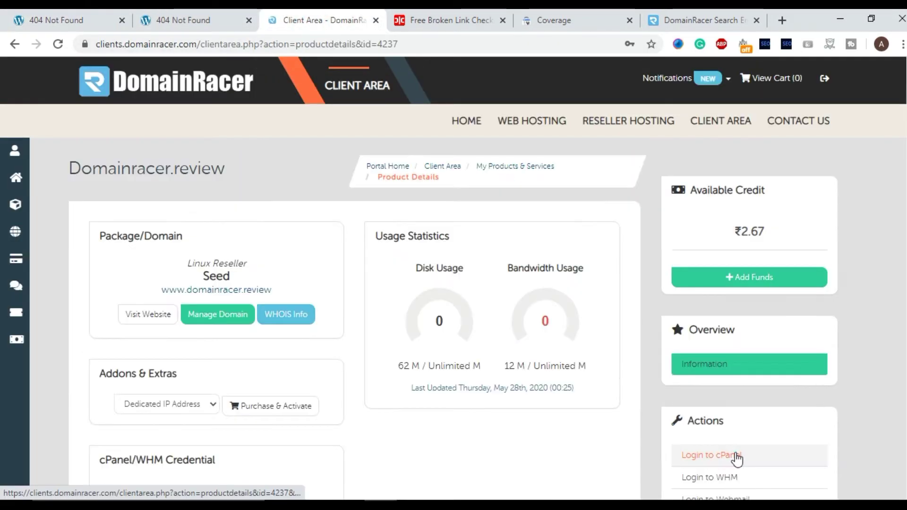
click(735, 458)
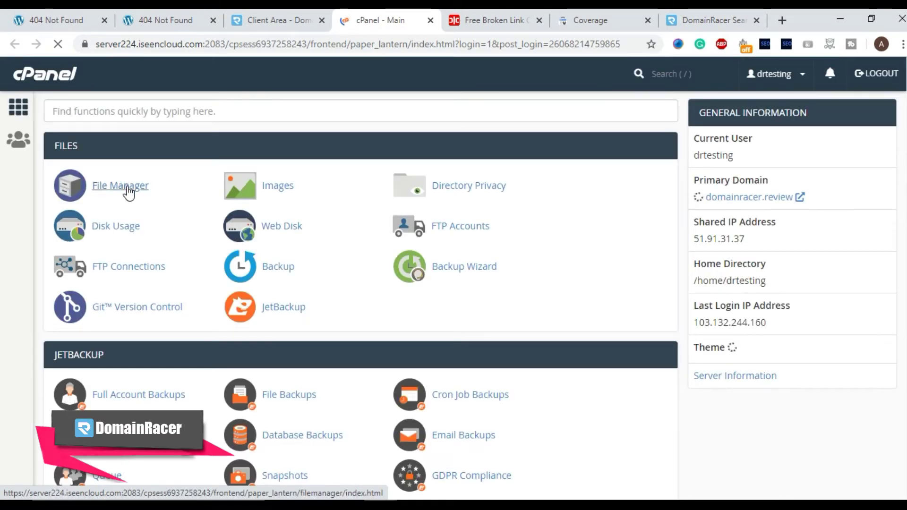
click(128, 186)
click(52, 20)
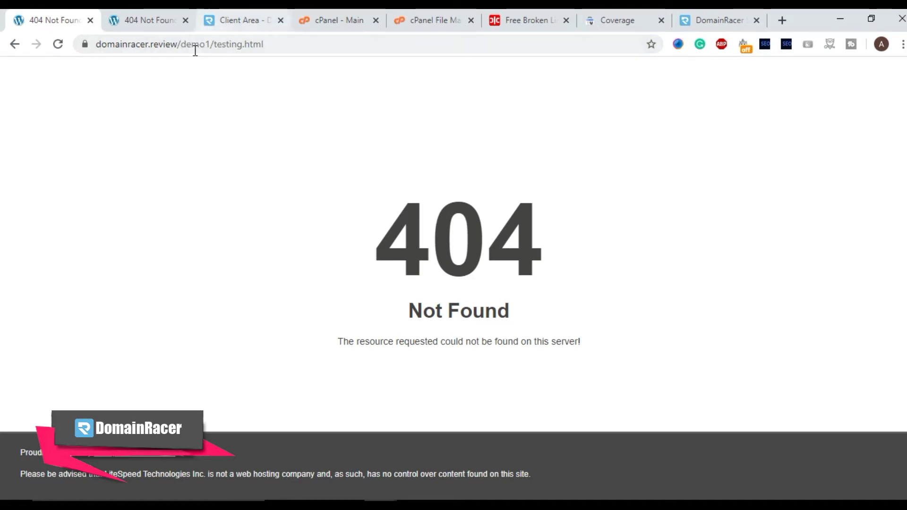
click(430, 19)
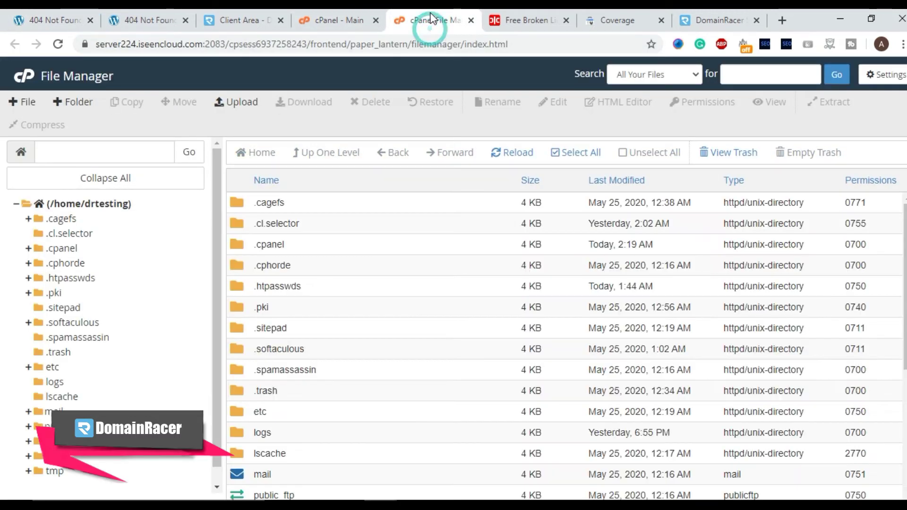
scroll(284, 326, down, 4)
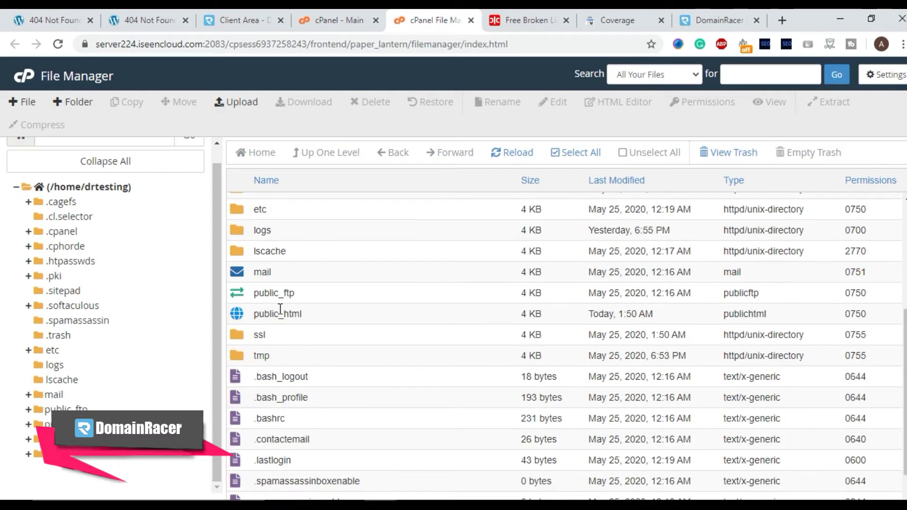
- Open public_html/demo1 and compare its tesing.html file with the testing.html page address
double_click(370, 315)
click(293, 224)
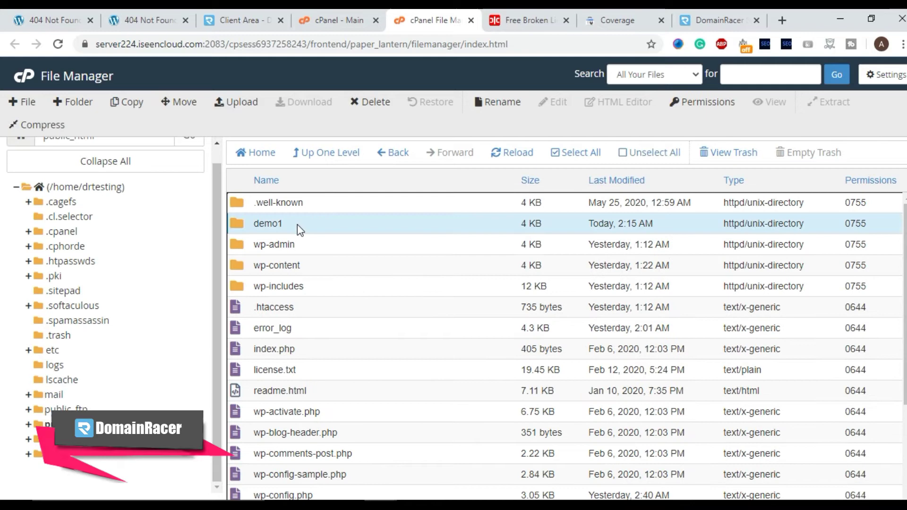
double_click(297, 225)
click(33, 20)
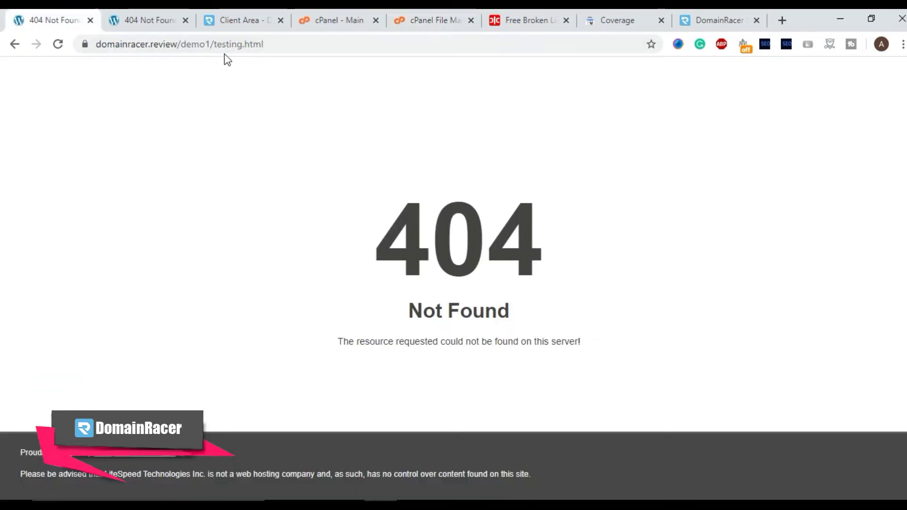
drag(215, 46, 284, 45)
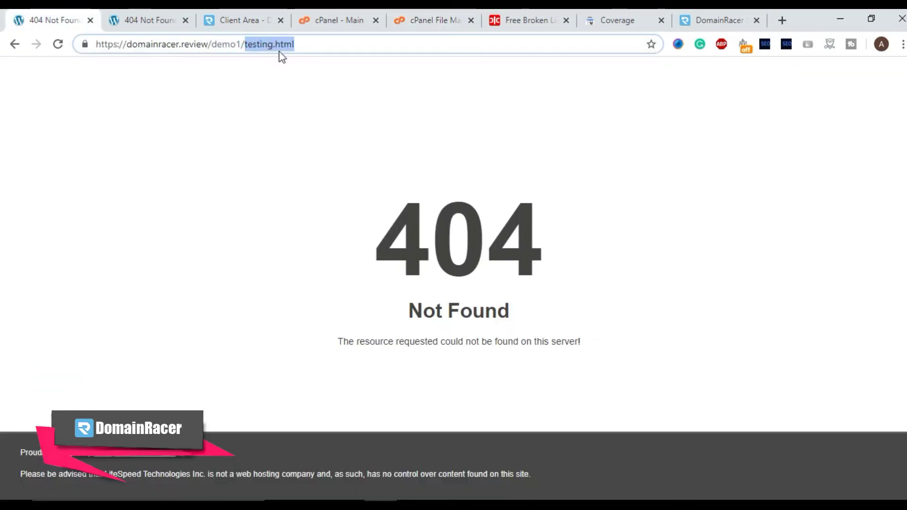
click(435, 20)
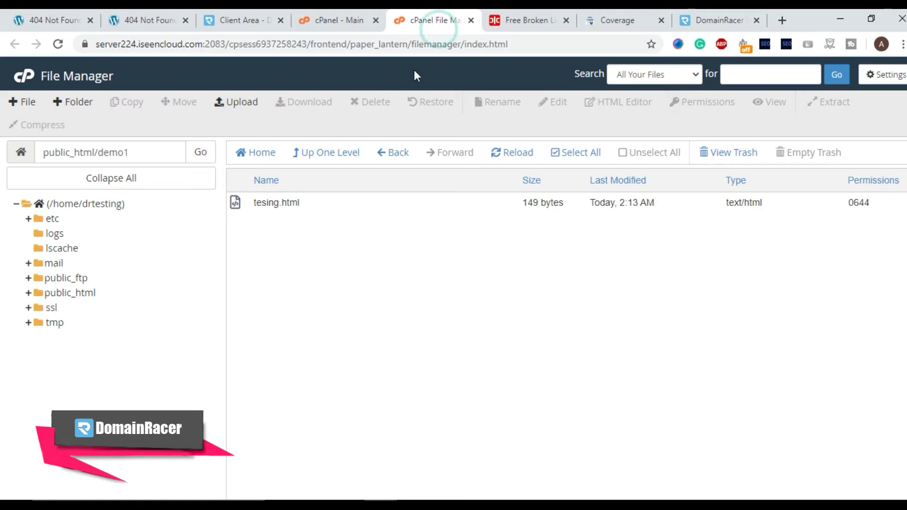
- Rename tesing.html to testing.html by inserting the missing 't'
right_click(270, 203)
click(312, 331)
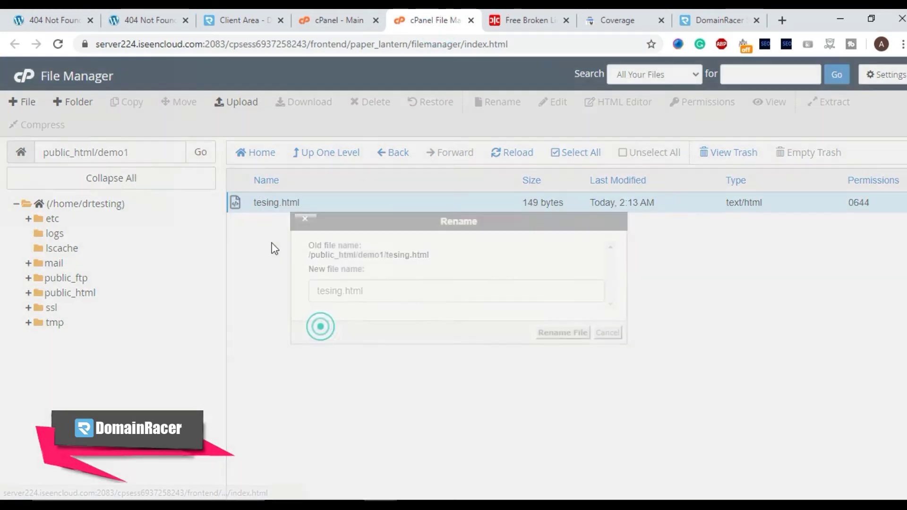
click(333, 291)
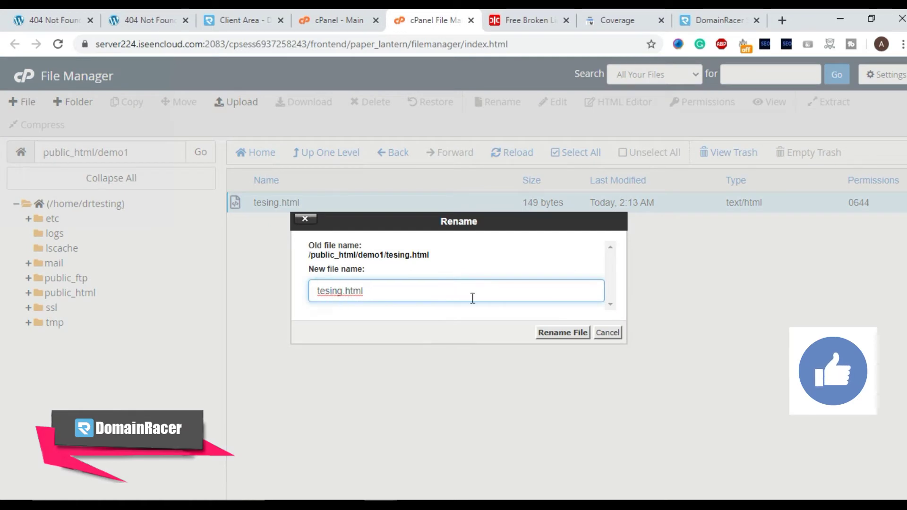
text(t)
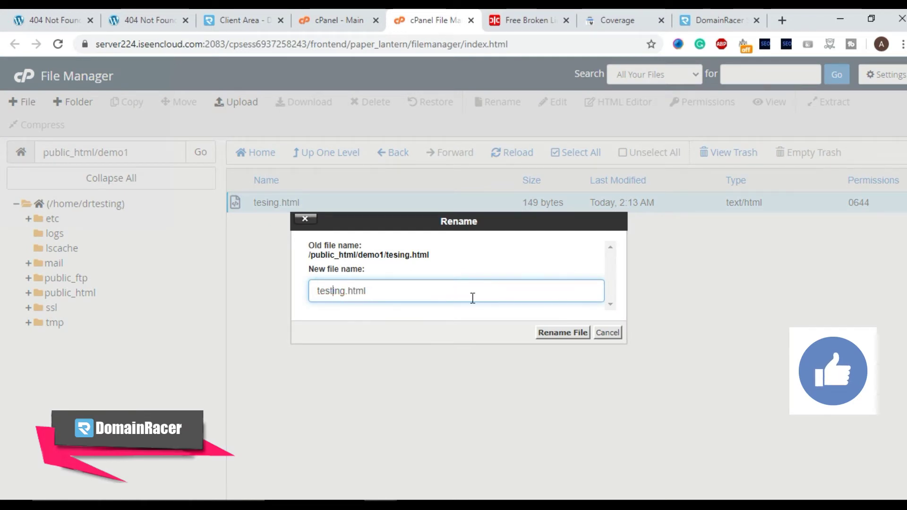
click(563, 333)
- Reload testing.html to see it load as Testing Page, then go to the post.html 404 tab
click(55, 21)
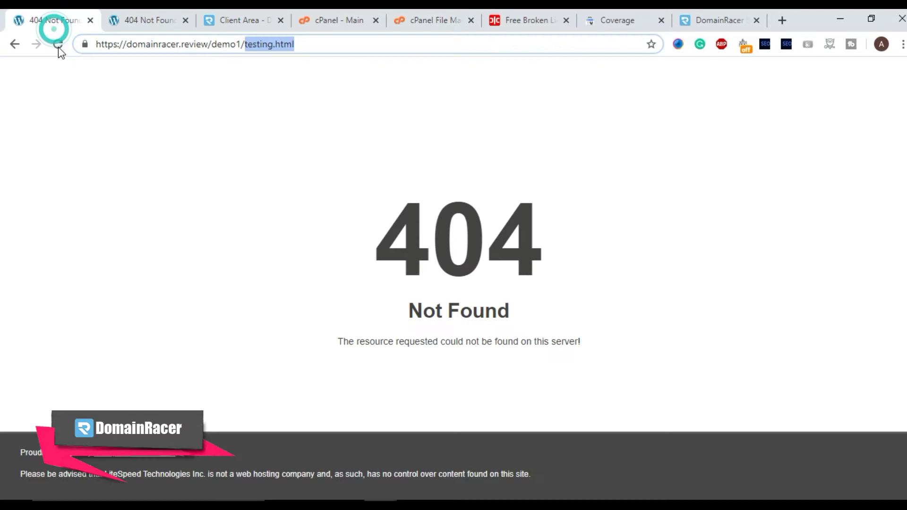
click(58, 44)
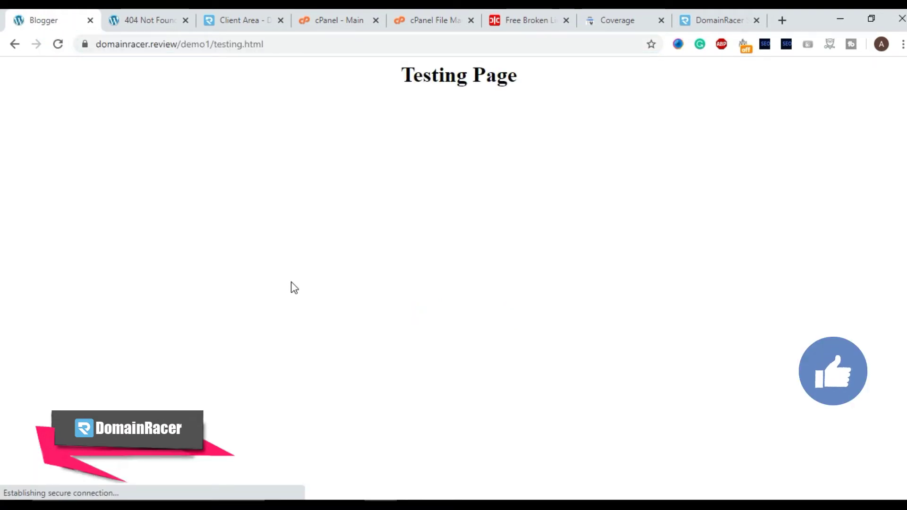
click(150, 19)
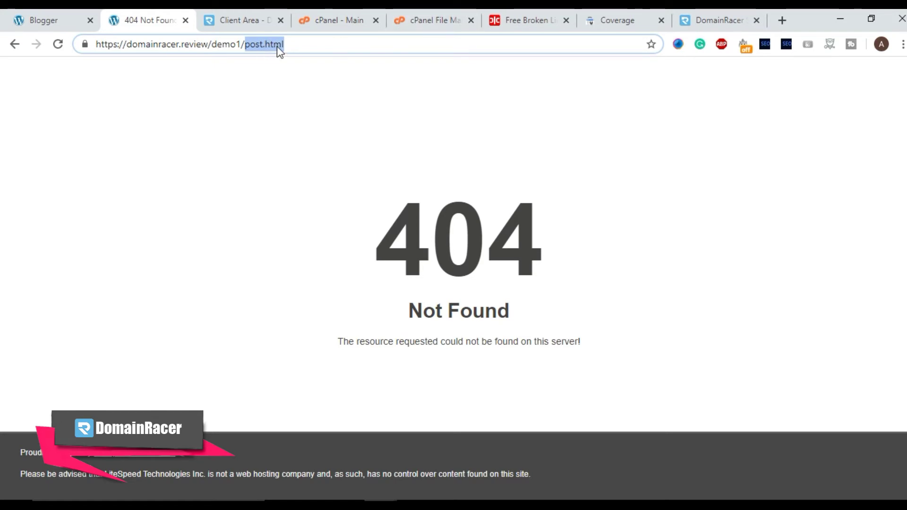
- Return to the cPanel File Manager tab listing testing.html in public_html/demo1
click(444, 22)
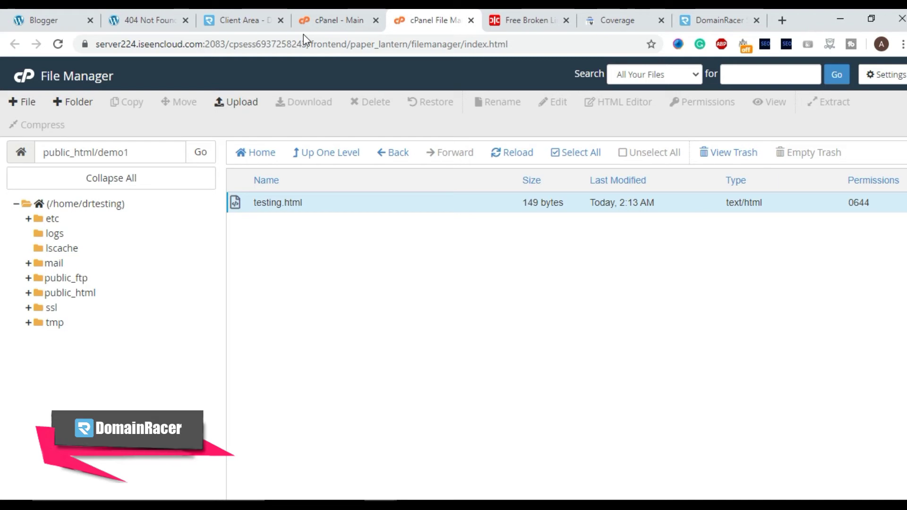
- Look over the Dead Link Checker site URL field, then go to Search Console's Coverage report
click(515, 24)
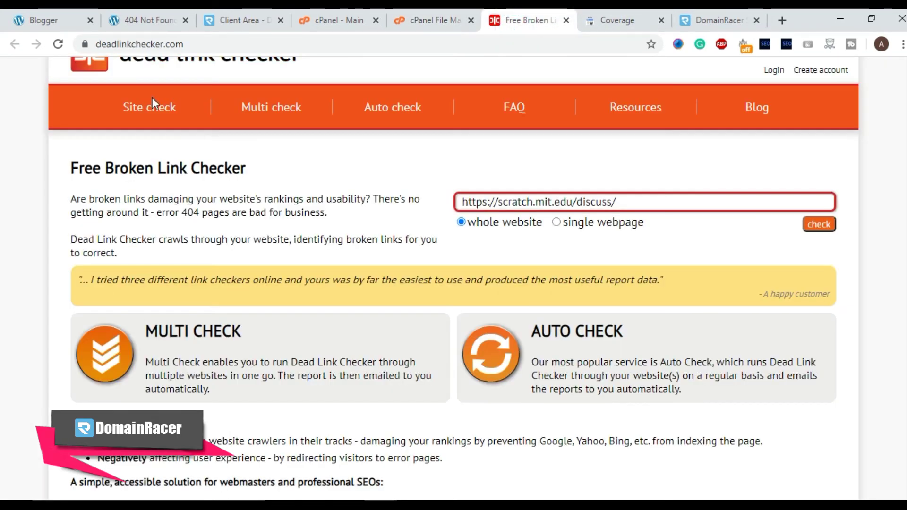
scroll(141, 100, up, 1)
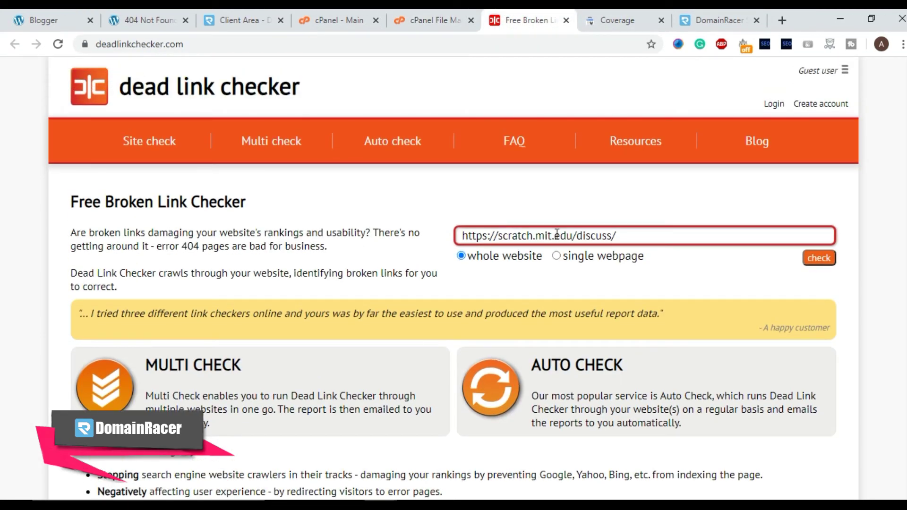
triple_click(647, 230)
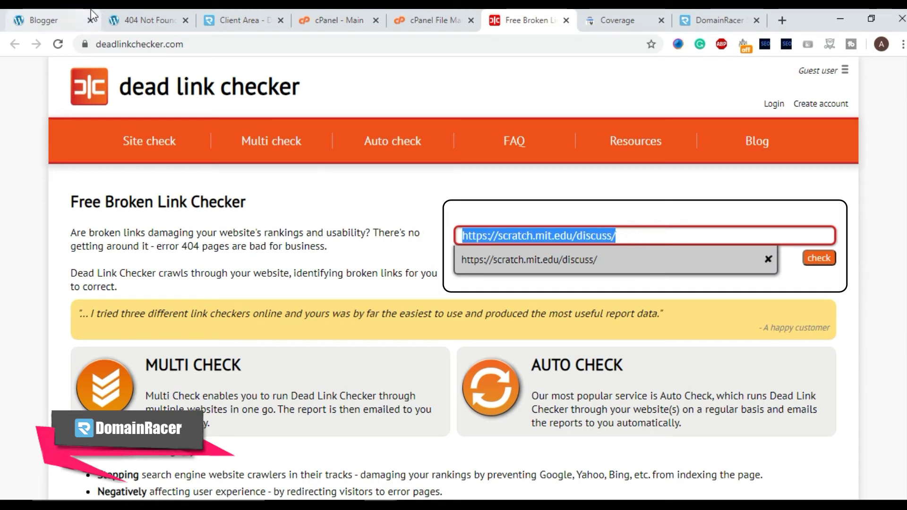
click(767, 293)
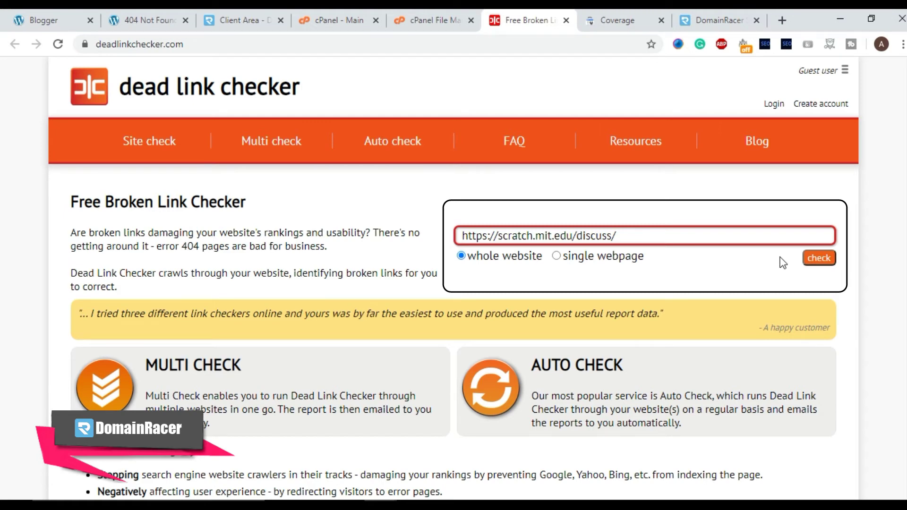
click(428, 20)
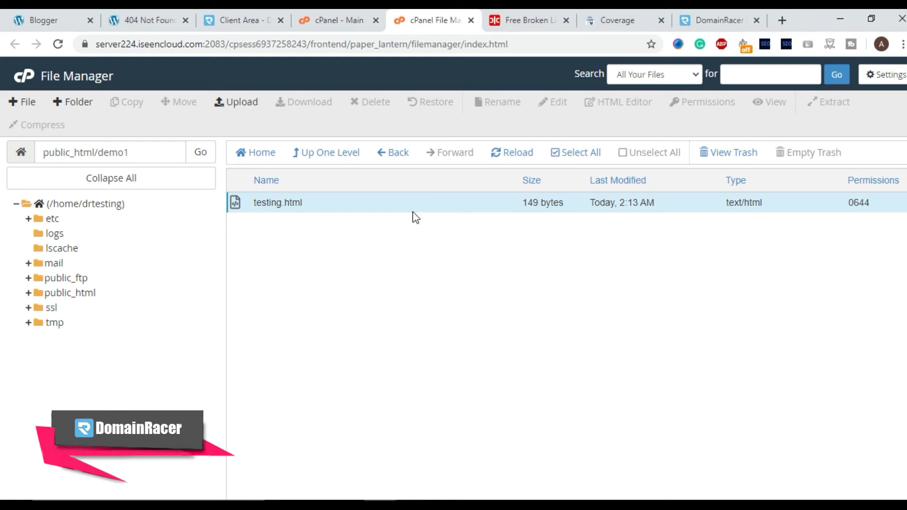
click(527, 20)
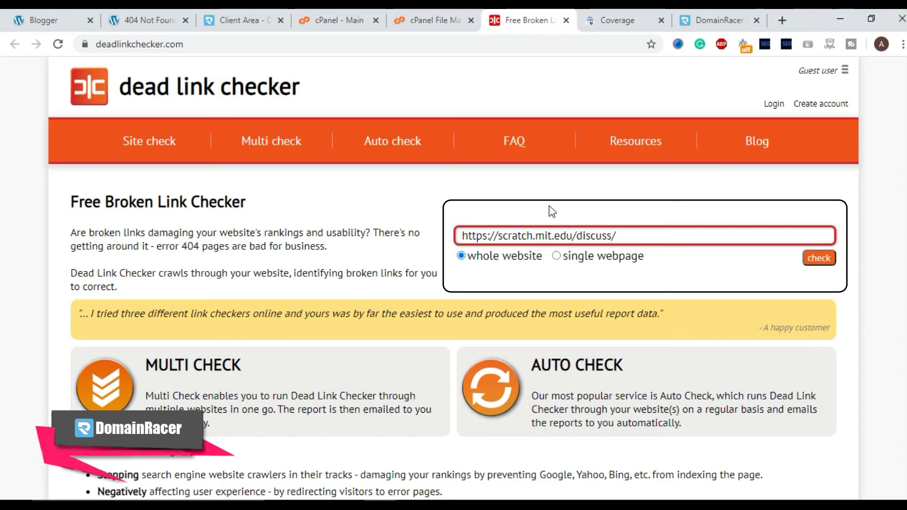
click(600, 19)
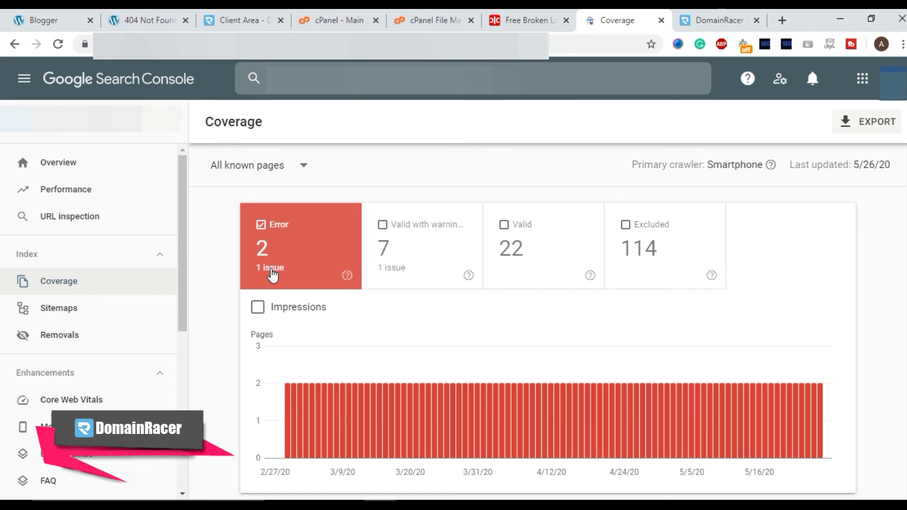
- Leave the Coverage report for the tab showing the loaded Testing Page
click(48, 20)
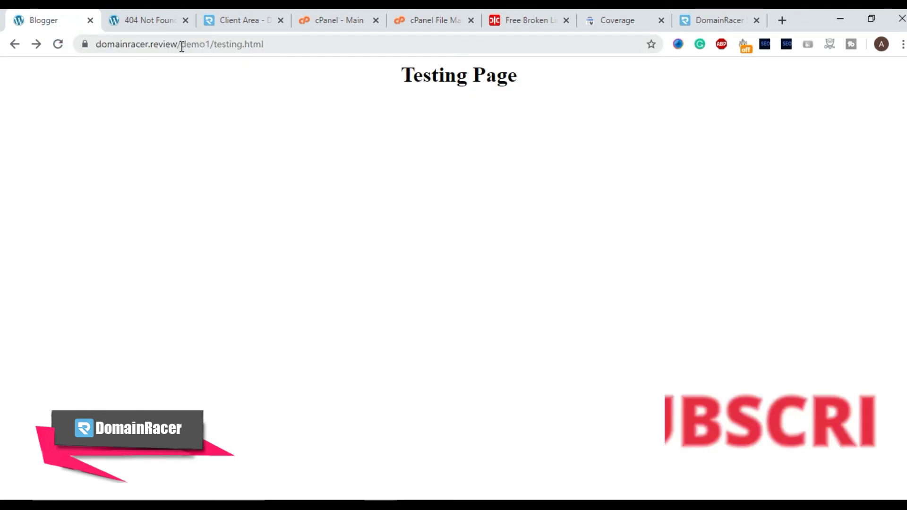
- Replace demo1/testing.html in the address with 'kjaskdjalkdsjf' to show the custom Page Not Found page
drag(182, 44, 577, 63)
key(BackSpace)
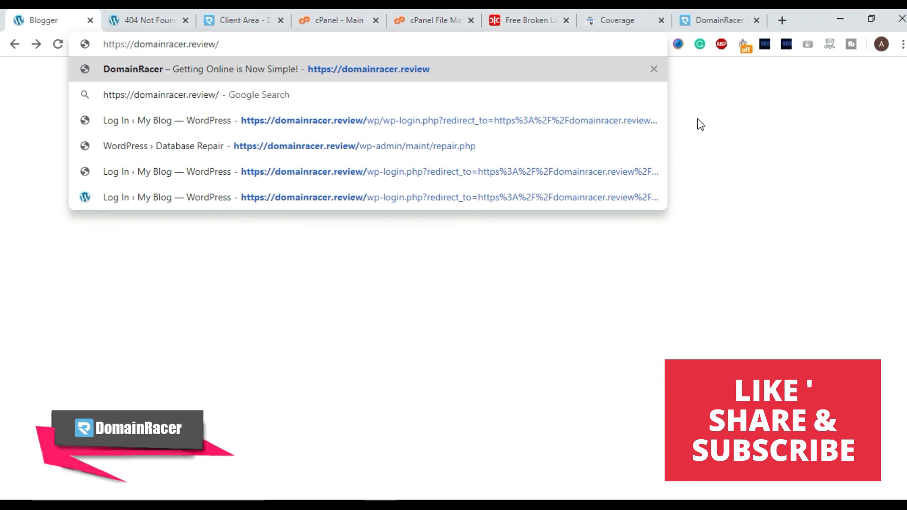
text(kjaskdjalkdsjf)
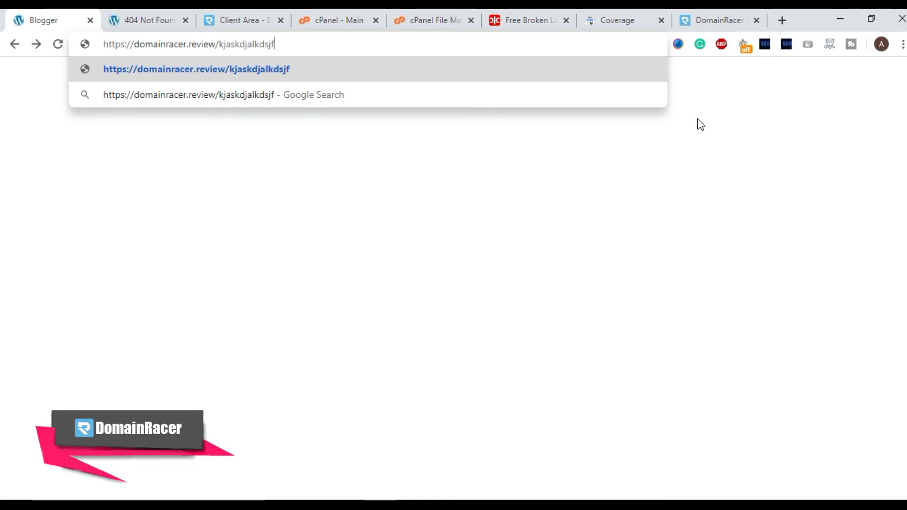
key(Return)
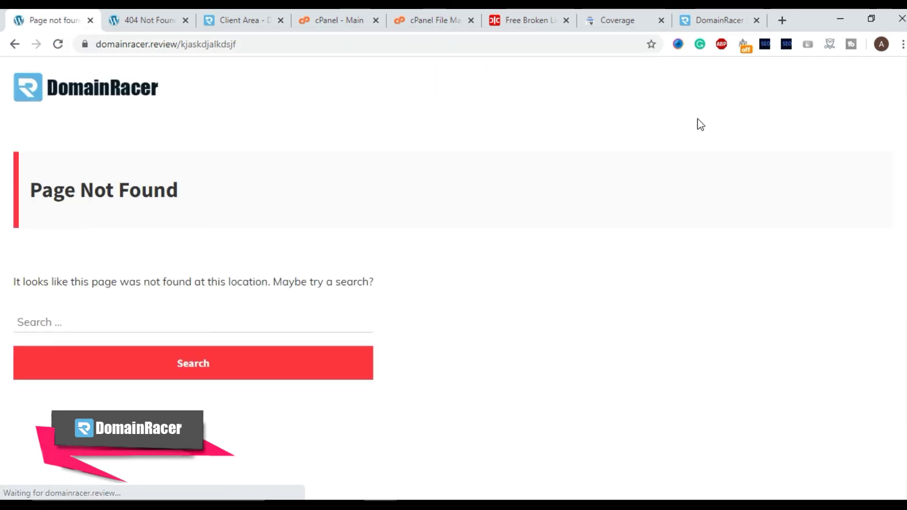
key(ctrl+Tab)
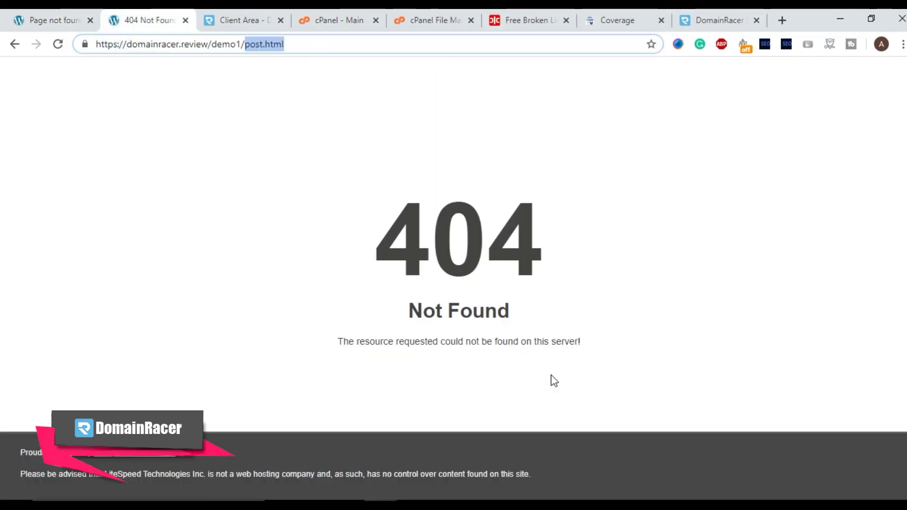
click(64, 28)
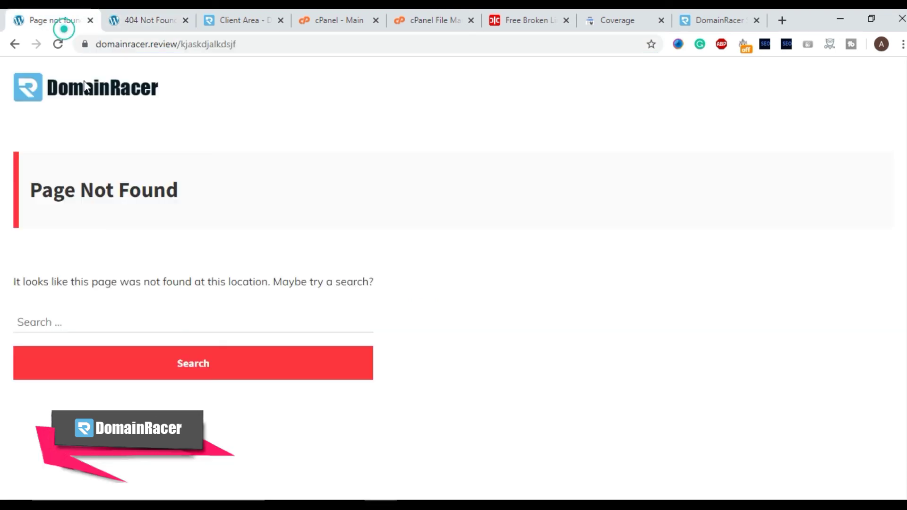